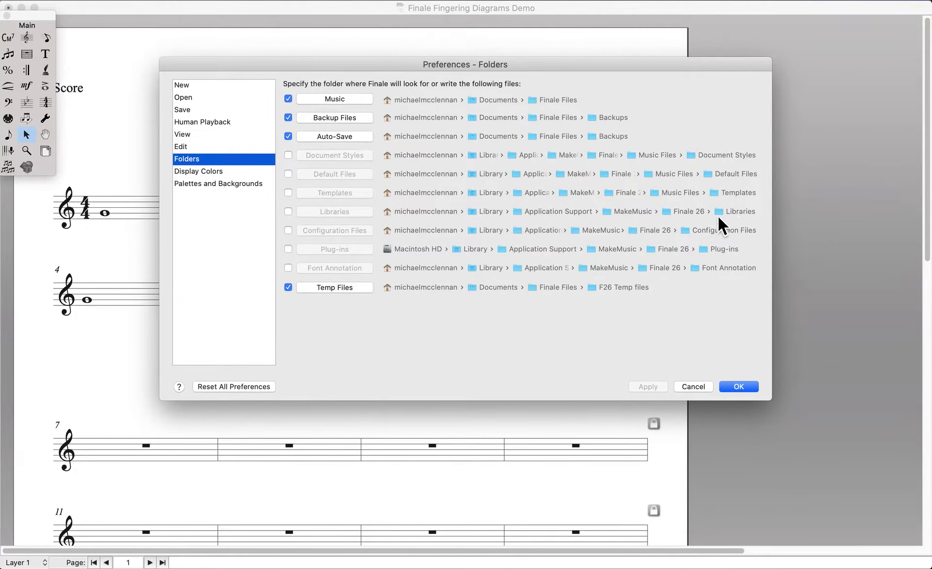
Close the folder preferences unchanged and load the trumpet fingering library from the Finale 26 Fingering Diagrams folder
{"action": "left_click", "coordinate": [701, 385]}
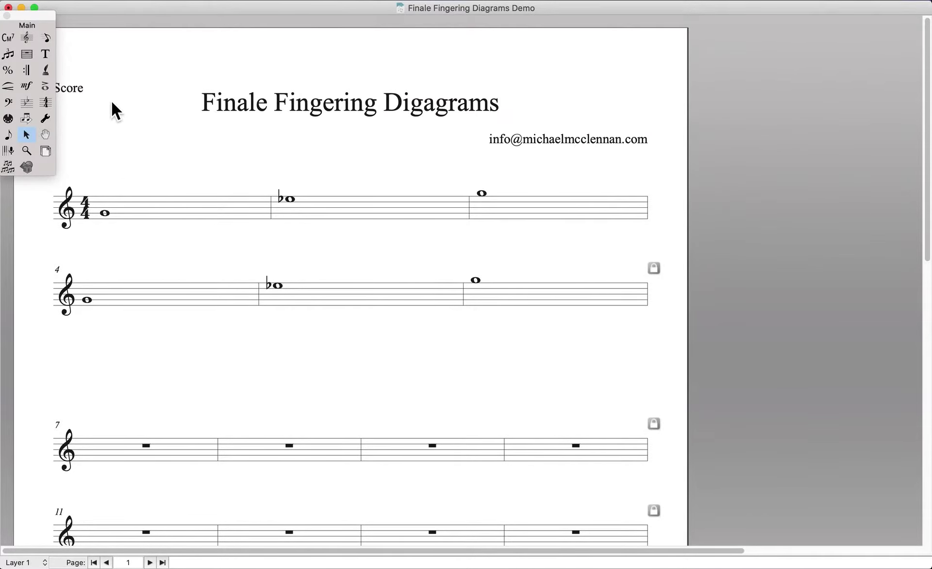
{"action": "left_click", "coordinate": [90, 1]}
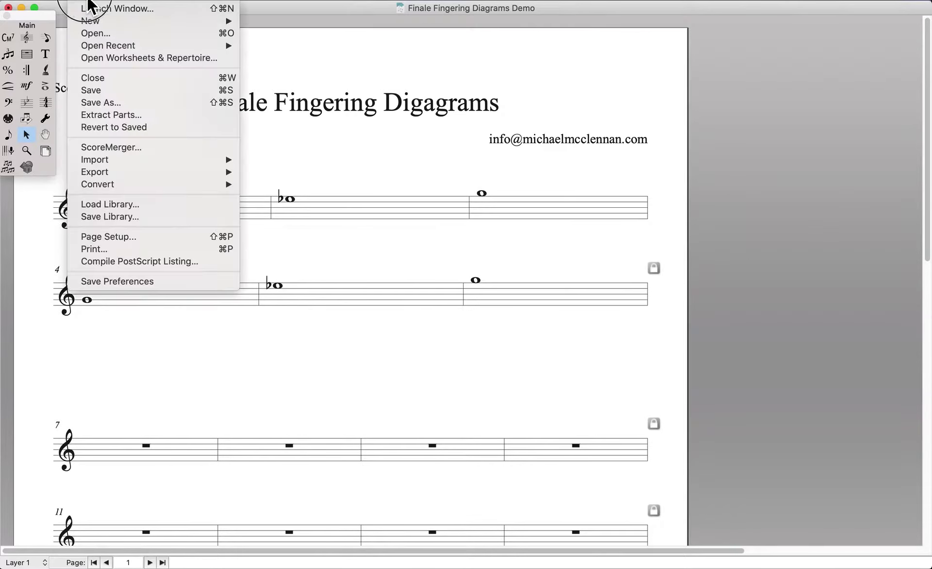
{"action": "left_click", "coordinate": [139, 205]}
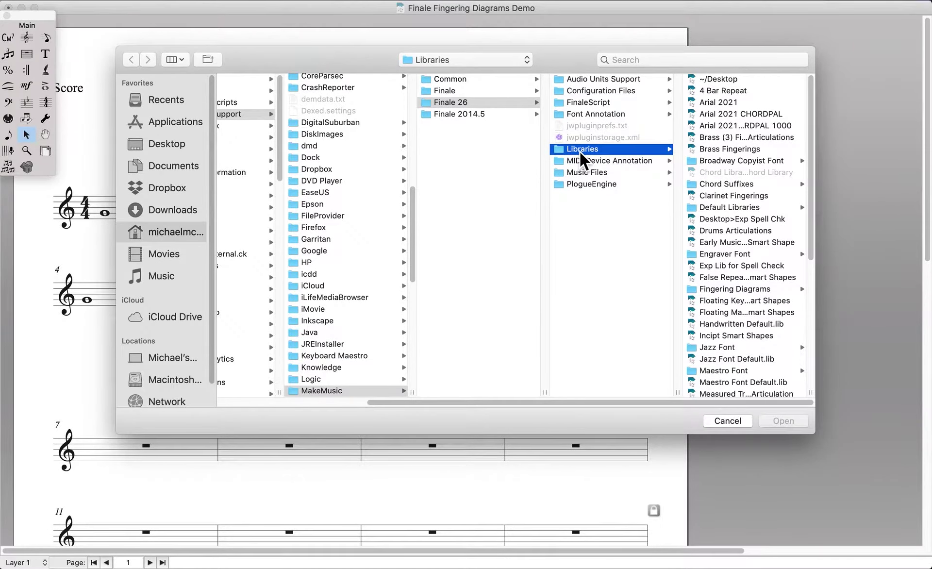
{"action": "left_click", "coordinate": [718, 290]}
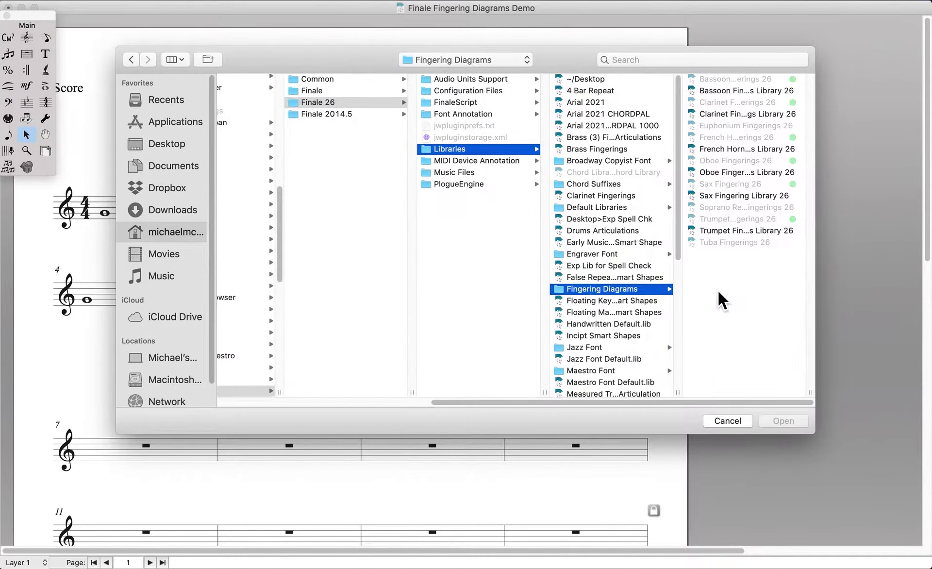
{"action": "double_click", "coordinate": [717, 232]}
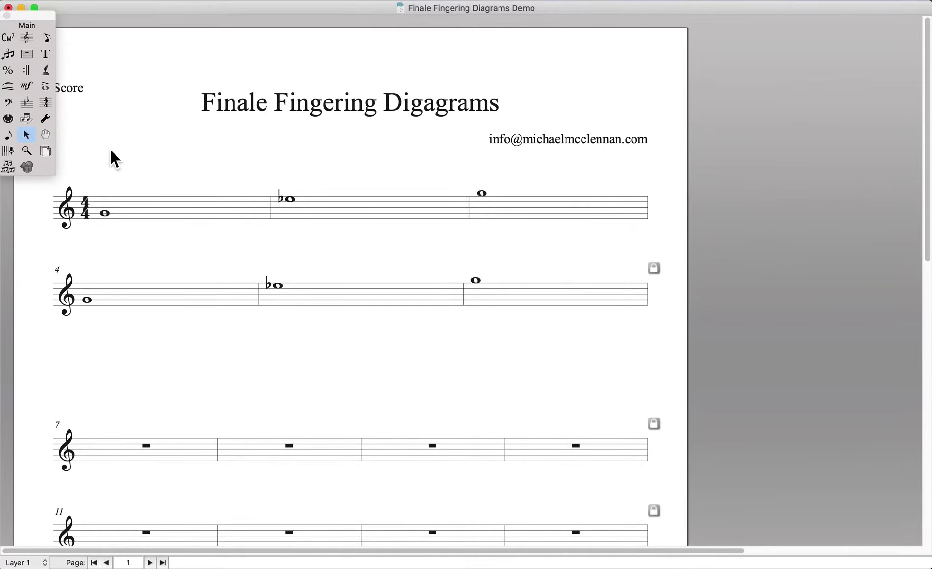
Bring up the articulation choices for the G in measure 1, and enlarge the selection window and its previews
{"action": "left_click", "coordinate": [48, 89]}
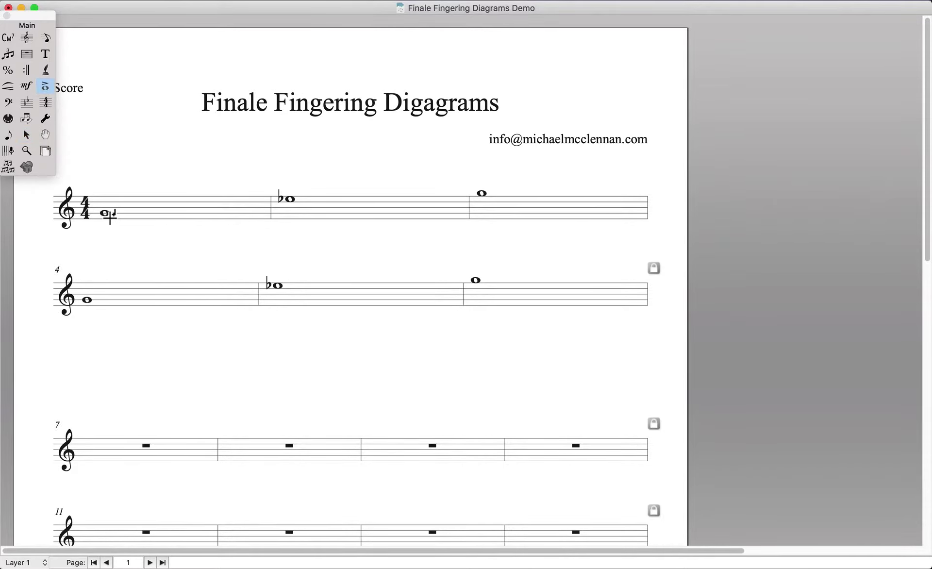
{"action": "left_click", "coordinate": [110, 216]}
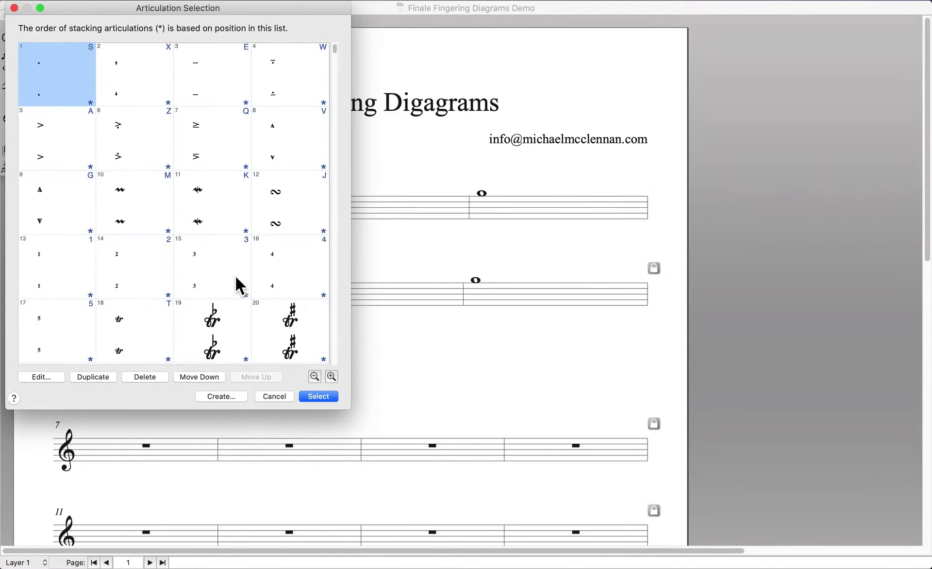
{"action": "scroll", "coordinate": [246, 283], "scroll_direction": "down", "scroll_amount": 15}
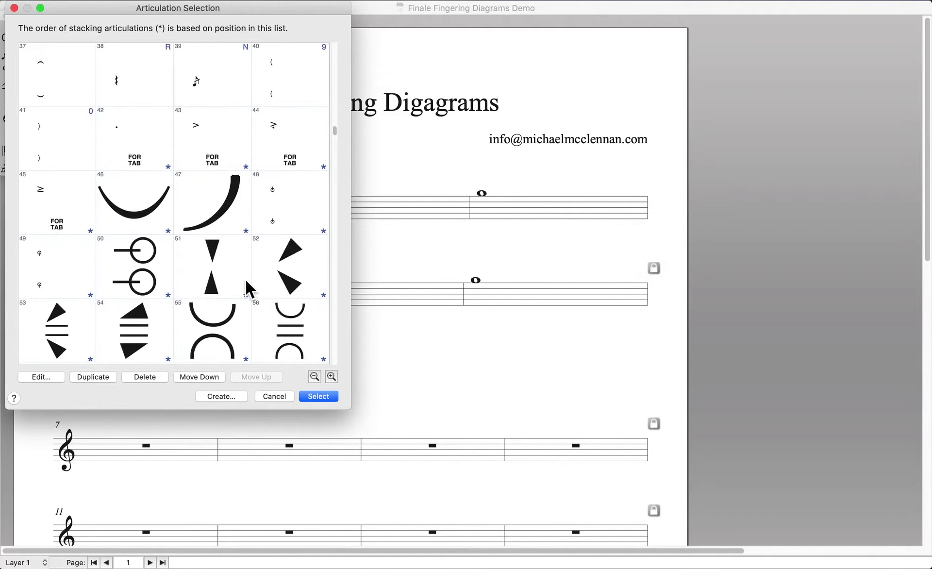
{"action": "scroll", "coordinate": [249, 289], "scroll_direction": "down", "scroll_amount": 1}
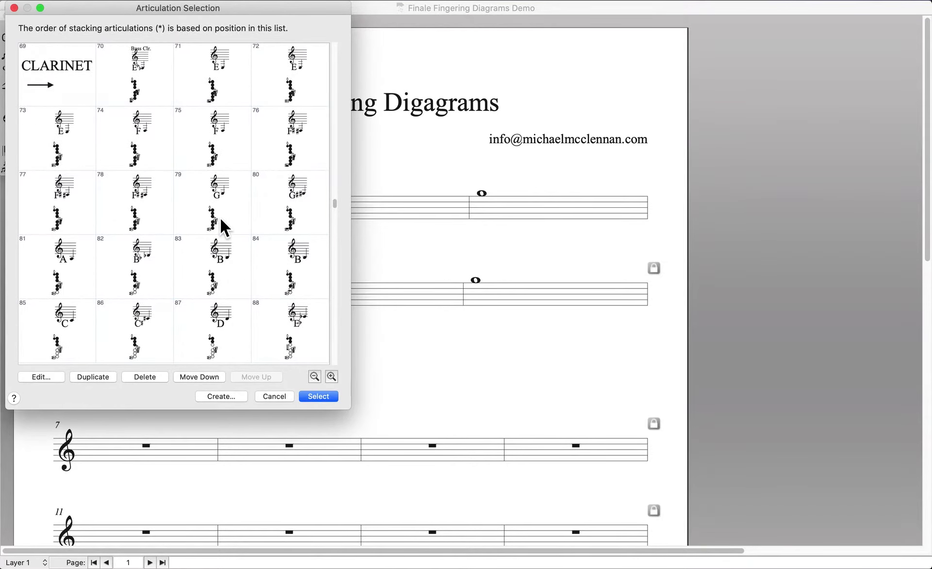
{"action": "left_click_drag", "start_coordinate": [350, 409], "coordinate": [844, 483]}
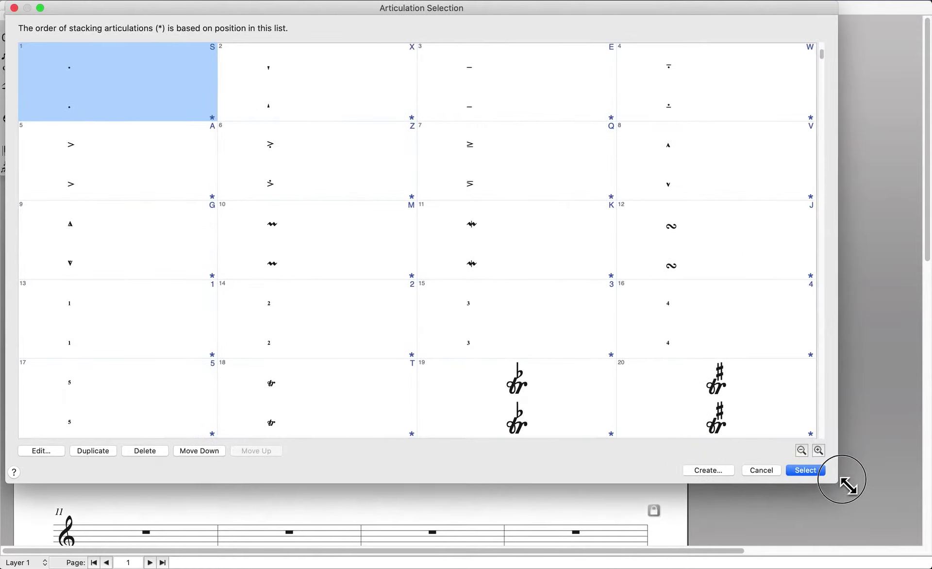
{"action": "left_click", "coordinate": [822, 450]}
{"action": "left_click", "coordinate": [822, 450]}
Attach the open trumpet fingering diagram for G to the note in measure 1
{"action": "scroll", "coordinate": [613, 317], "scroll_direction": "down", "scroll_amount": 20}
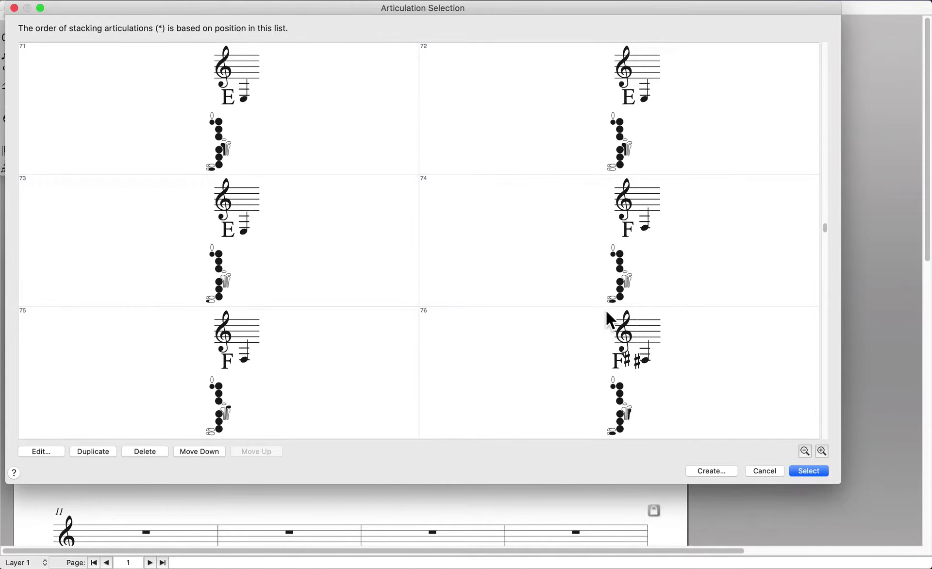
{"action": "scroll", "coordinate": [606, 310], "scroll_direction": "down", "scroll_amount": 20}
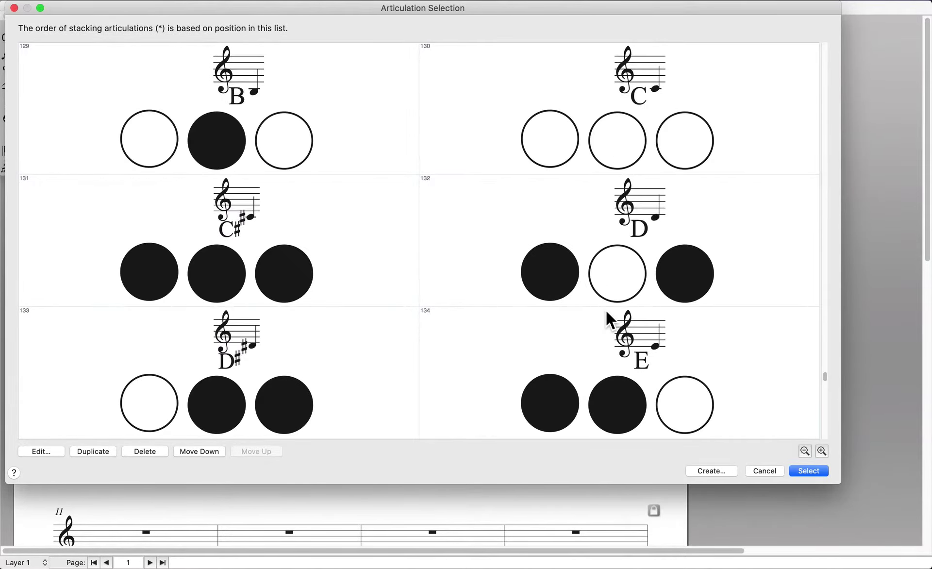
{"action": "scroll", "coordinate": [514, 237], "scroll_direction": "down", "scroll_amount": 3}
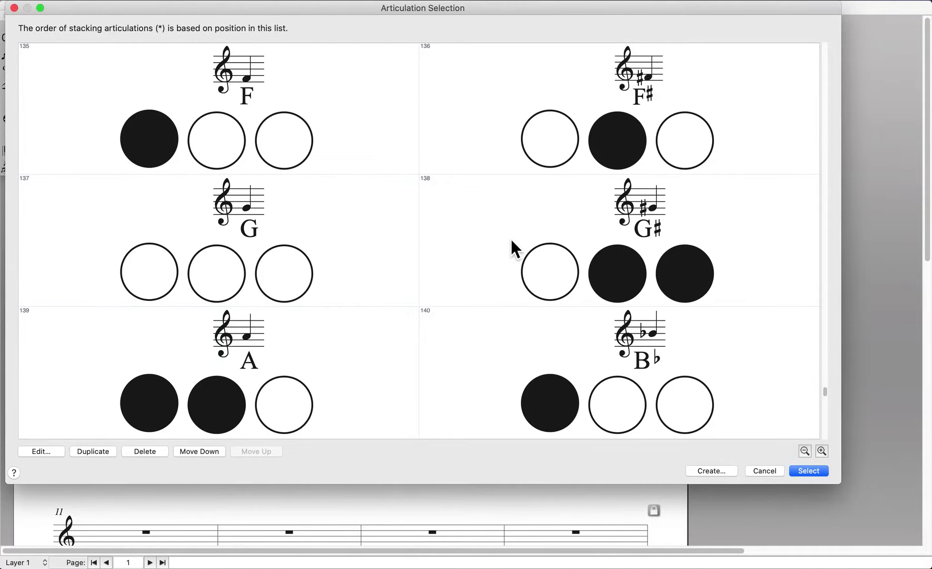
{"action": "double_click", "coordinate": [287, 229]}
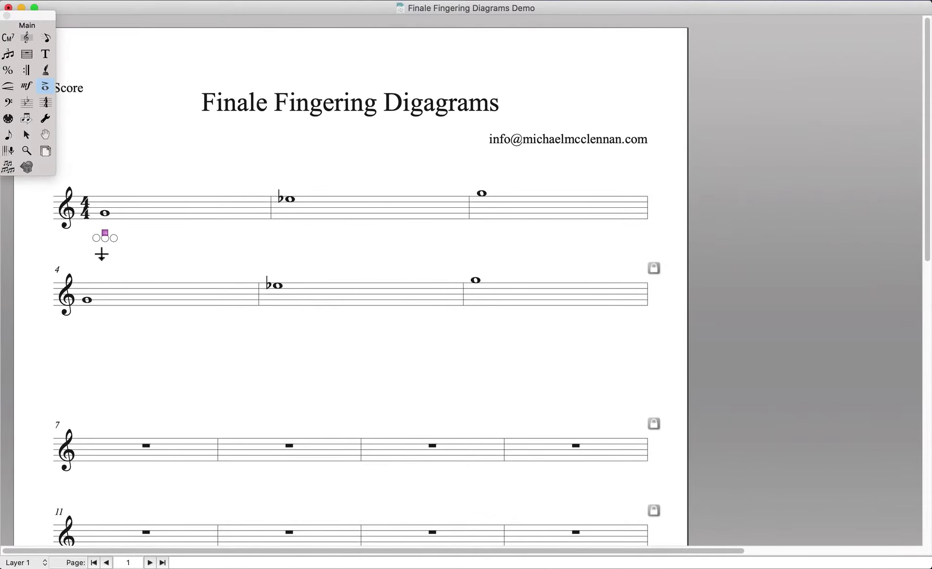
Attach the second-valve trumpet fingering diagram for high E♭ to the note in measure 2
{"action": "left_click", "coordinate": [296, 216]}
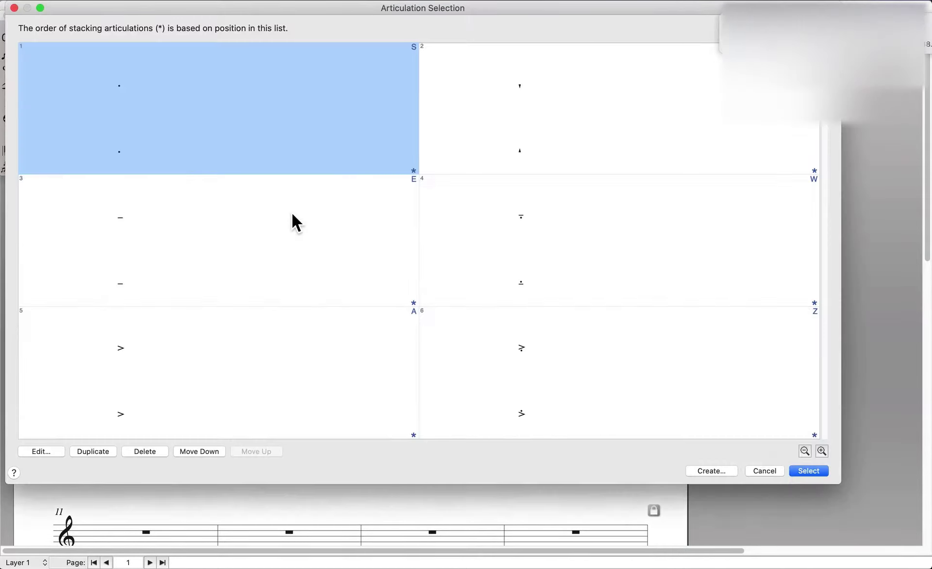
{"action": "scroll", "coordinate": [467, 277], "scroll_direction": "down", "scroll_amount": 10}
{"action": "scroll", "coordinate": [467, 272], "scroll_direction": "down", "scroll_amount": 5}
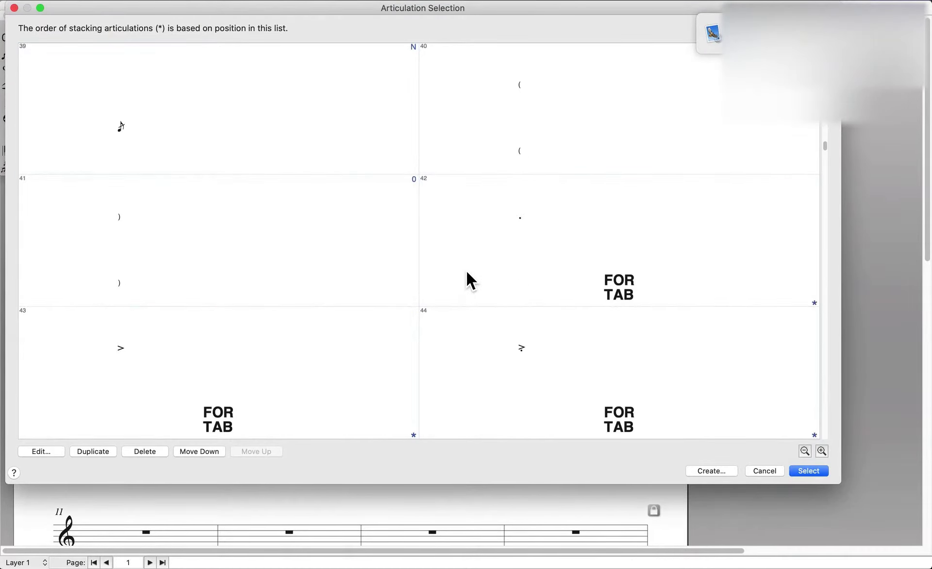
{"action": "scroll", "coordinate": [466, 272], "scroll_direction": "down", "scroll_amount": 20}
{"action": "scroll", "coordinate": [466, 272], "scroll_direction": "down", "scroll_amount": 16}
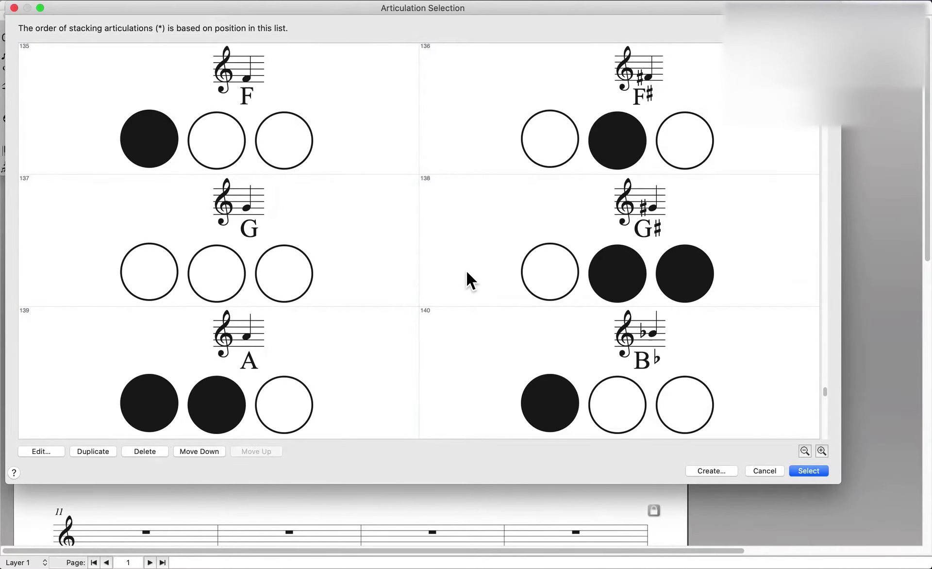
{"action": "scroll", "coordinate": [467, 273], "scroll_direction": "up", "scroll_amount": 1}
{"action": "scroll", "coordinate": [466, 272], "scroll_direction": "down", "scroll_amount": 4}
{"action": "double_click", "coordinate": [307, 343]}
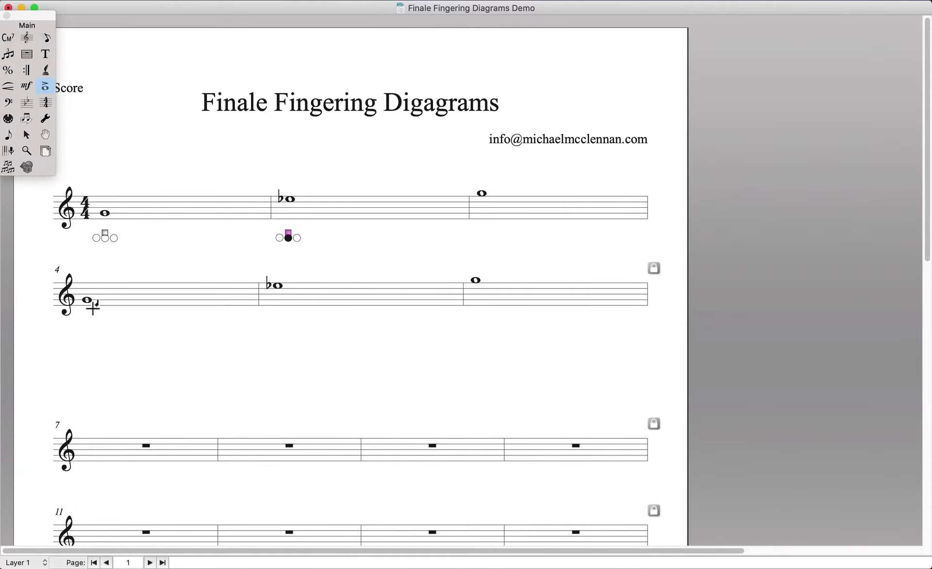
Attach the open clarinet fingering diagram for G to the note in measure 4
{"action": "left_click", "coordinate": [90, 303]}
{"action": "scroll", "coordinate": [251, 327], "scroll_direction": "down", "scroll_amount": 15}
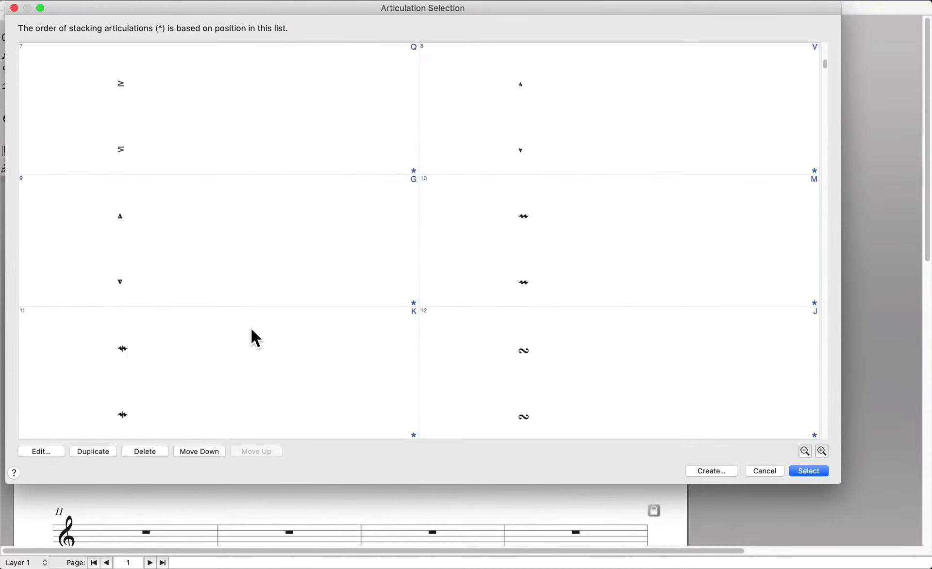
{"action": "scroll", "coordinate": [251, 327], "scroll_direction": "down", "scroll_amount": 20}
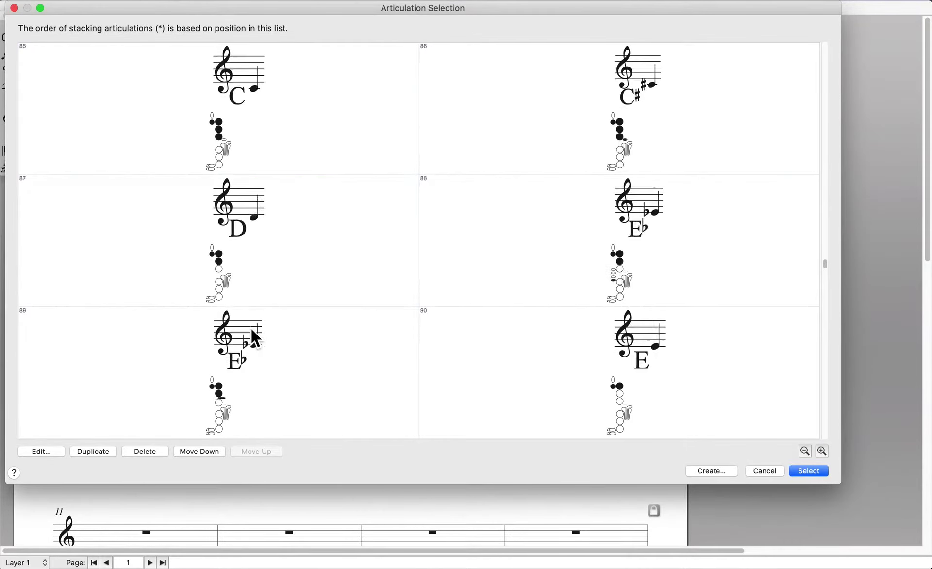
{"action": "double_click", "coordinate": [647, 365]}
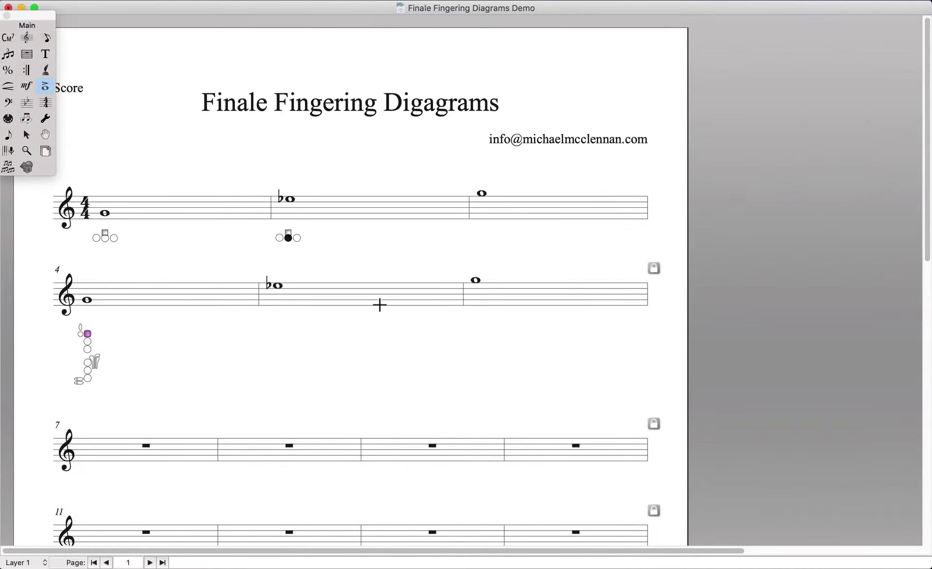
Attach the clarinet fingering diagram for high E♭ to the note in measure 5
{"action": "left_click", "coordinate": [269, 292]}
{"action": "scroll", "coordinate": [413, 286], "scroll_direction": "down", "scroll_amount": 20}
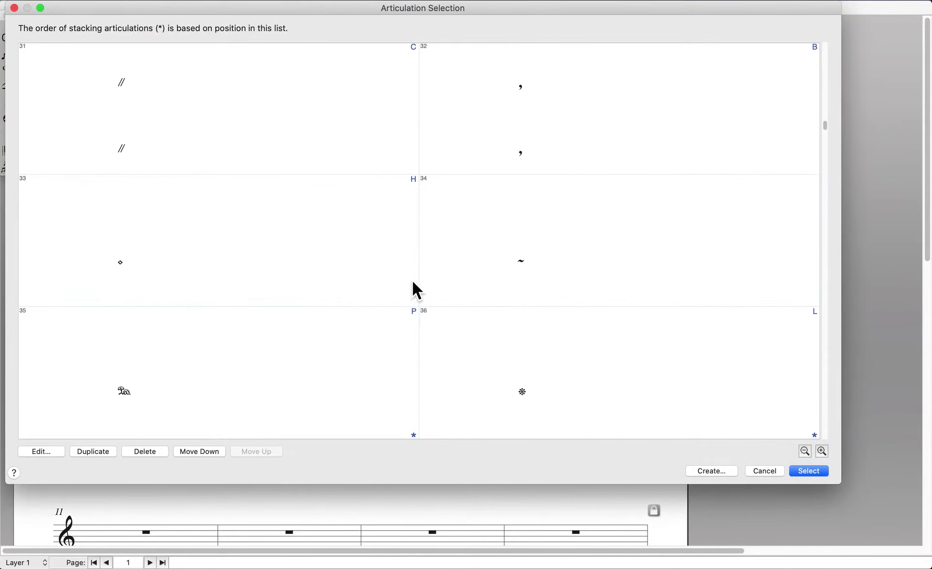
{"action": "scroll", "coordinate": [413, 282], "scroll_direction": "down", "scroll_amount": 8}
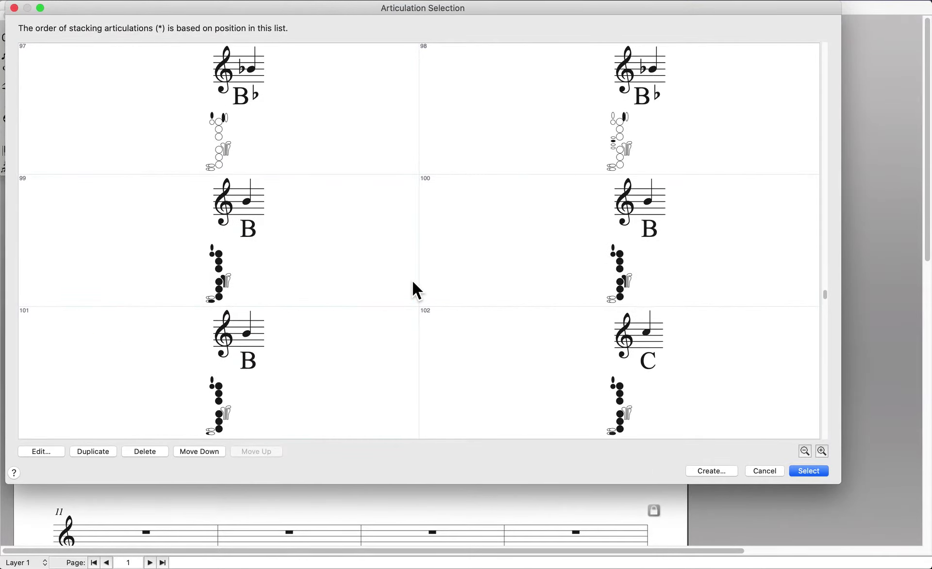
{"action": "double_click", "coordinate": [354, 331]}
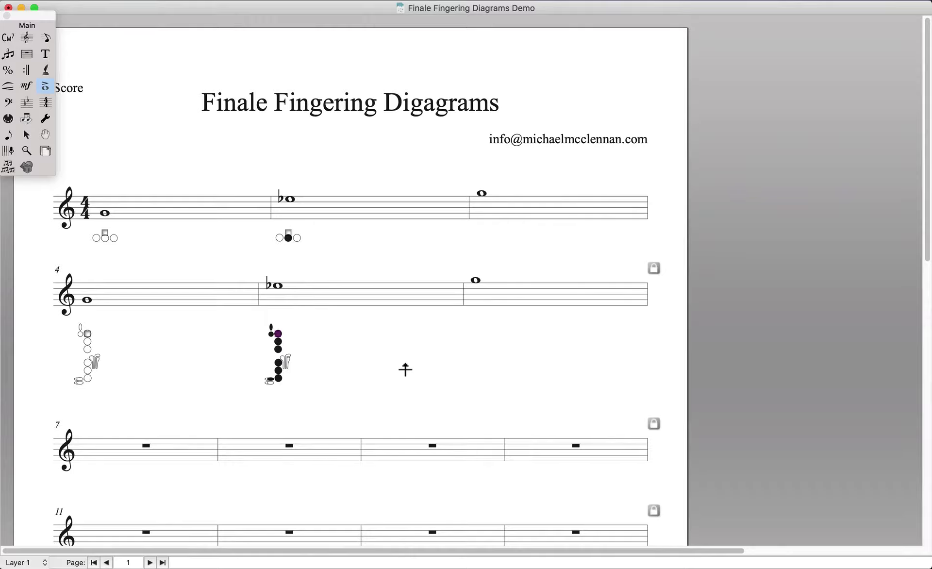
{"action": "left_click", "coordinate": [476, 292]}
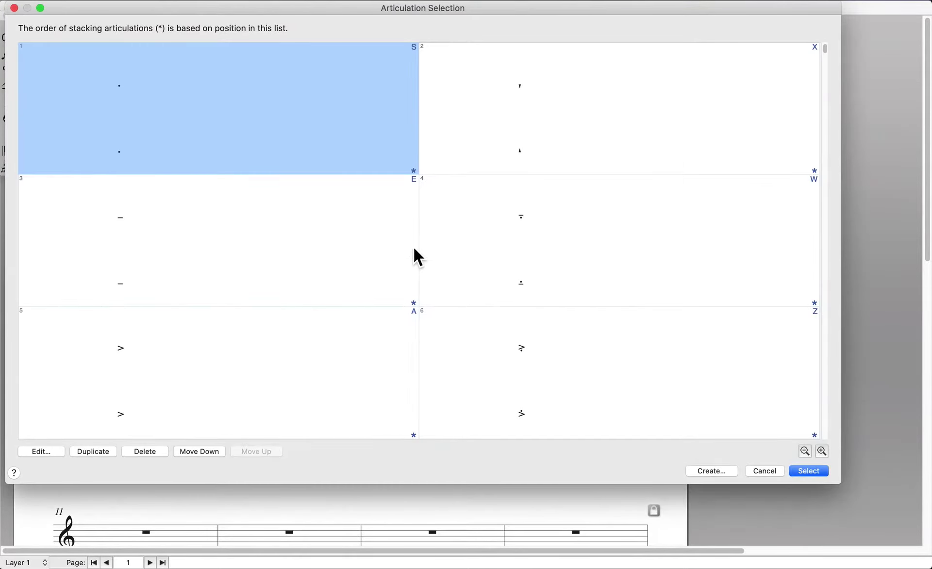
{"action": "scroll", "coordinate": [414, 249], "scroll_direction": "down", "scroll_amount": 20}
{"action": "scroll", "coordinate": [413, 246], "scroll_direction": "down", "scroll_amount": 10}
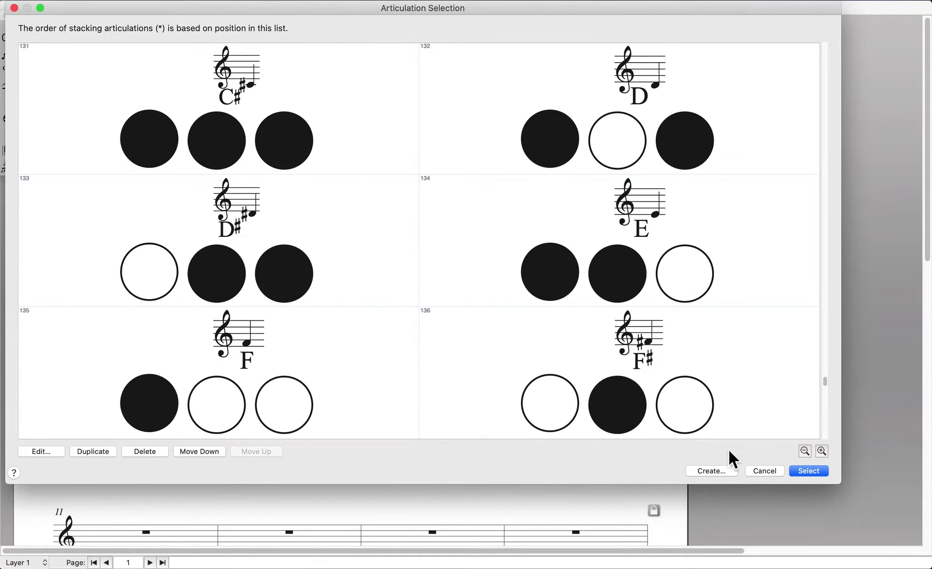
{"action": "left_click", "coordinate": [764, 471]}
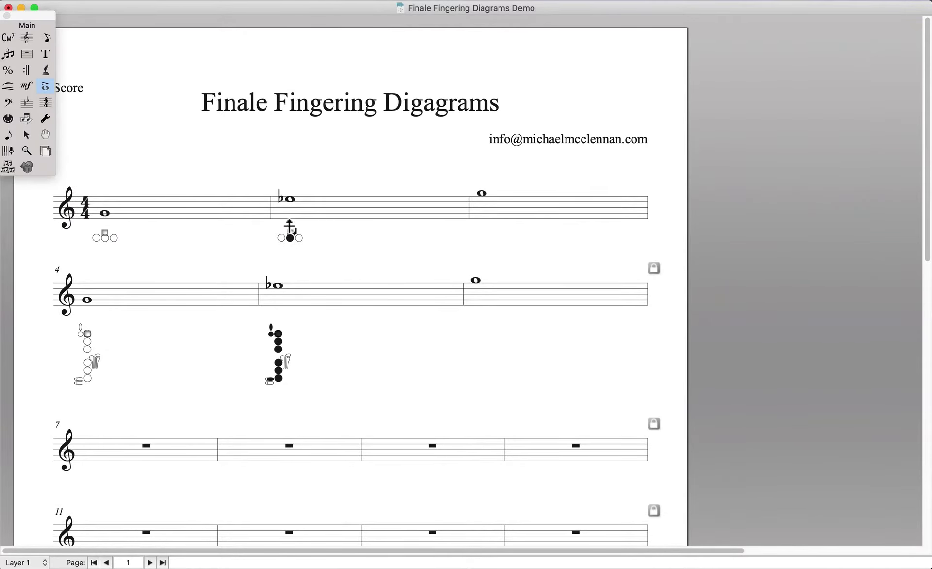
Try moving the E♭ fingering diagrams in measures 2 and 5 above their staves, and undo both moves
{"action": "left_click_drag", "start_coordinate": [291, 236], "coordinate": [293, 175]}
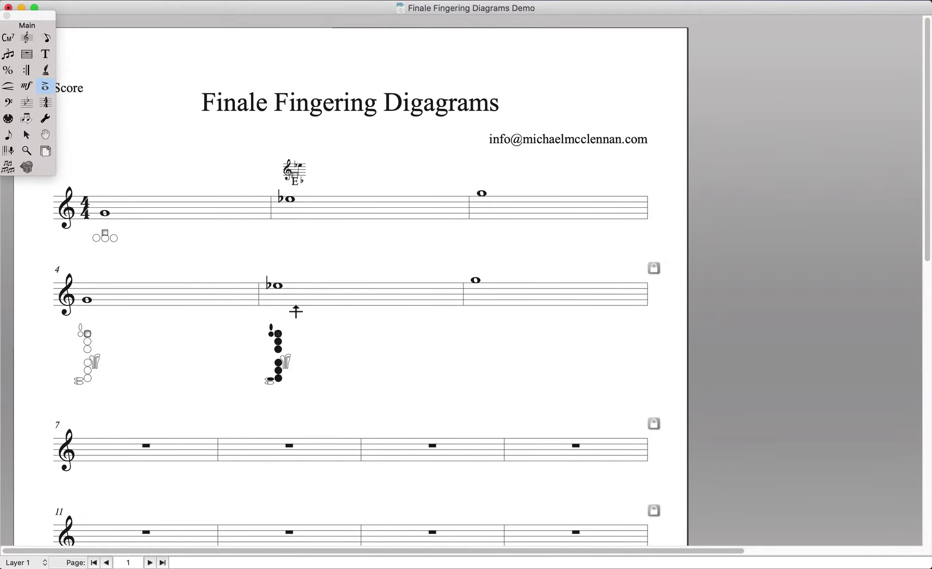
{"action": "left_click_drag", "start_coordinate": [282, 345], "coordinate": [281, 253]}
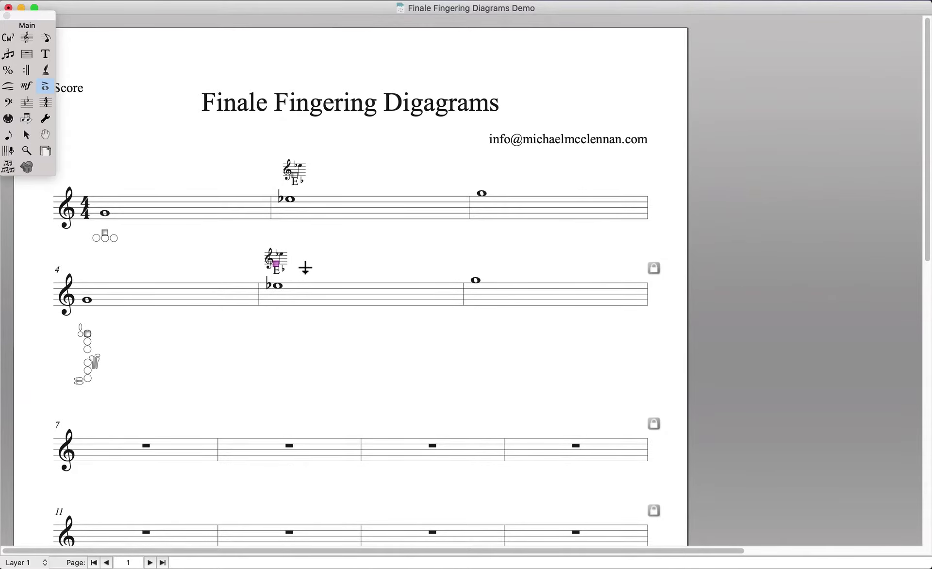
{"action": "key", "text": "super+z"}
{"action": "key", "text": "super+z"}
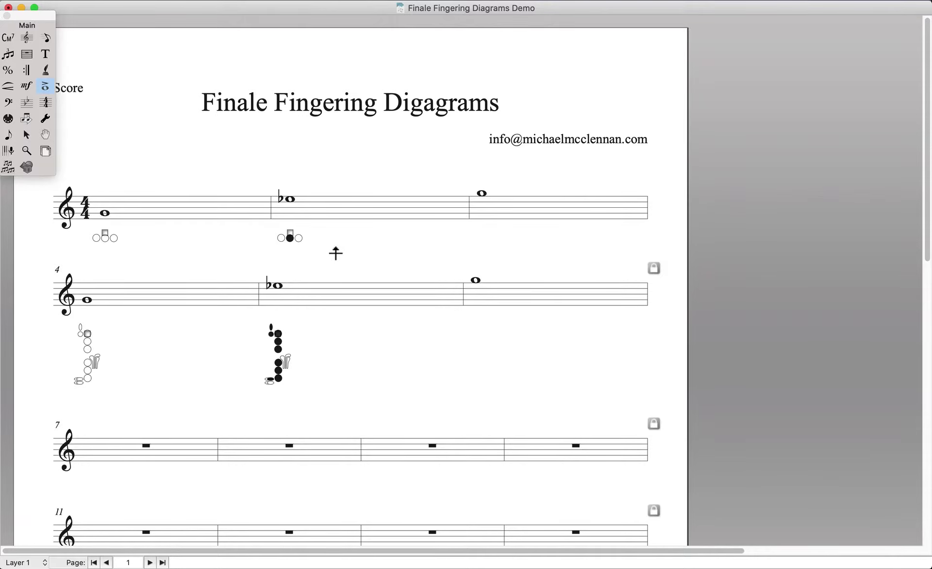
Flip the direction of the trumpet E♭ fingering diagram in measure 2
{"action": "left_click", "coordinate": [291, 233]}
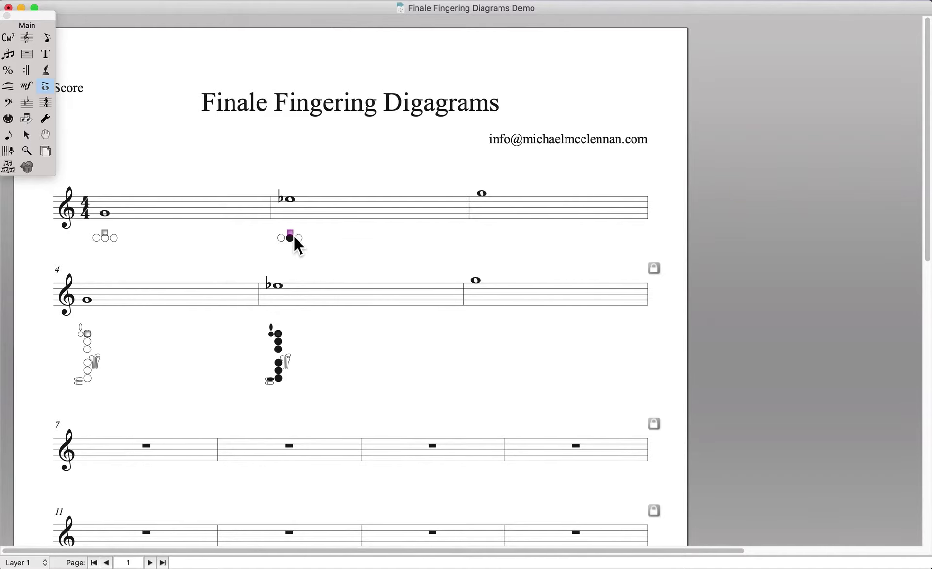
{"action": "right_click", "coordinate": [291, 232]}
{"action": "mouse_move", "coordinate": [357, 368]}
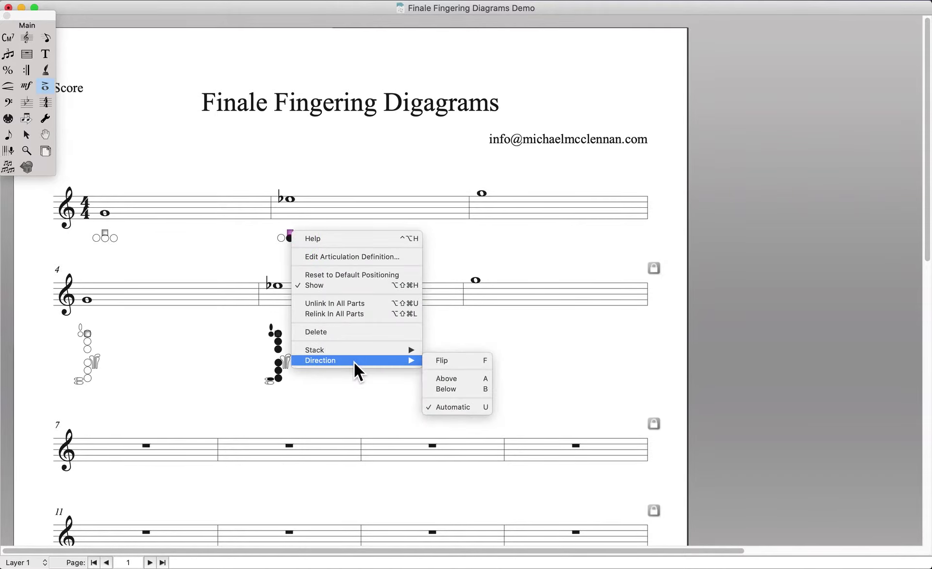
{"action": "left_click", "coordinate": [459, 363]}
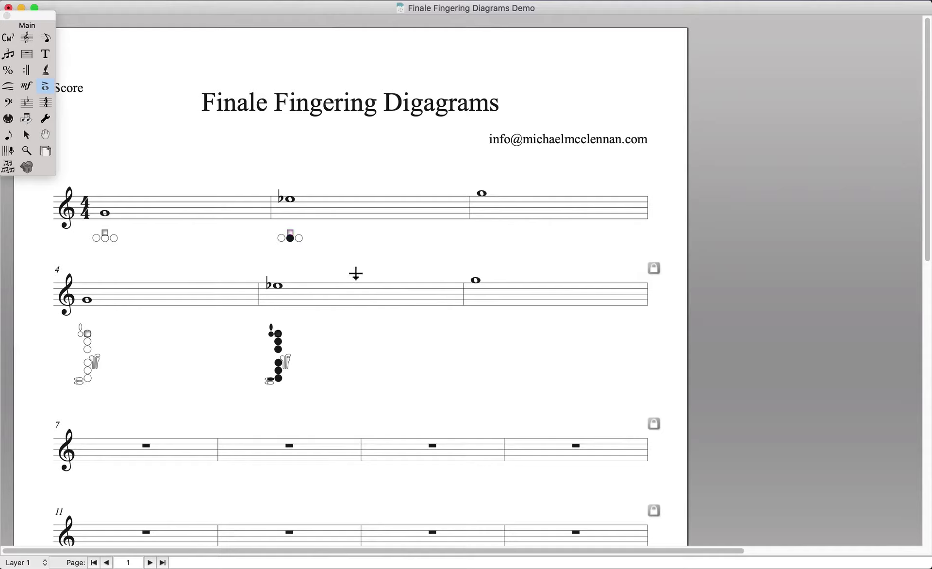
Switch the measure 2 E♭ articulation to its note-name form and back to the valve fingering diagram
{"action": "left_click", "coordinate": [293, 238]}
{"action": "key", "text": "e"}
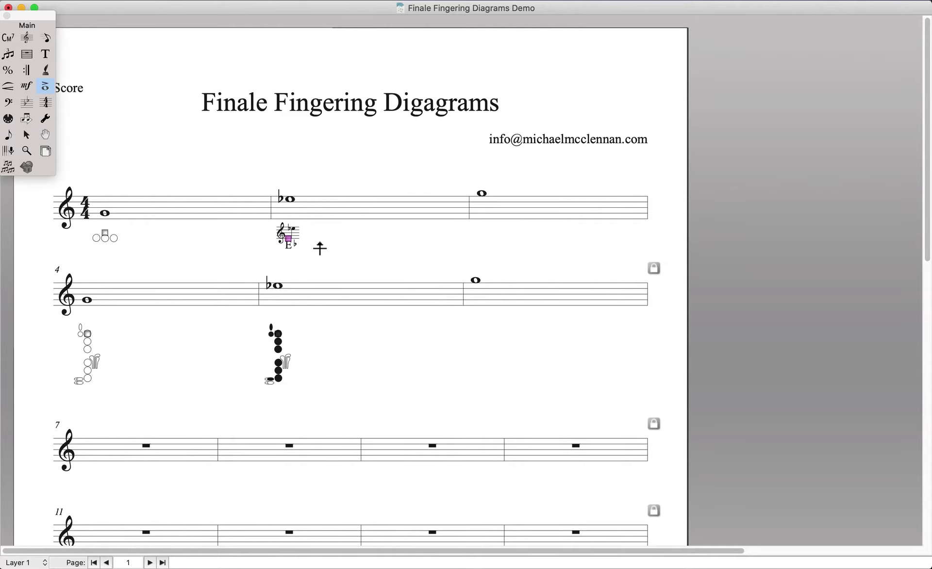
{"action": "key", "text": "2"}
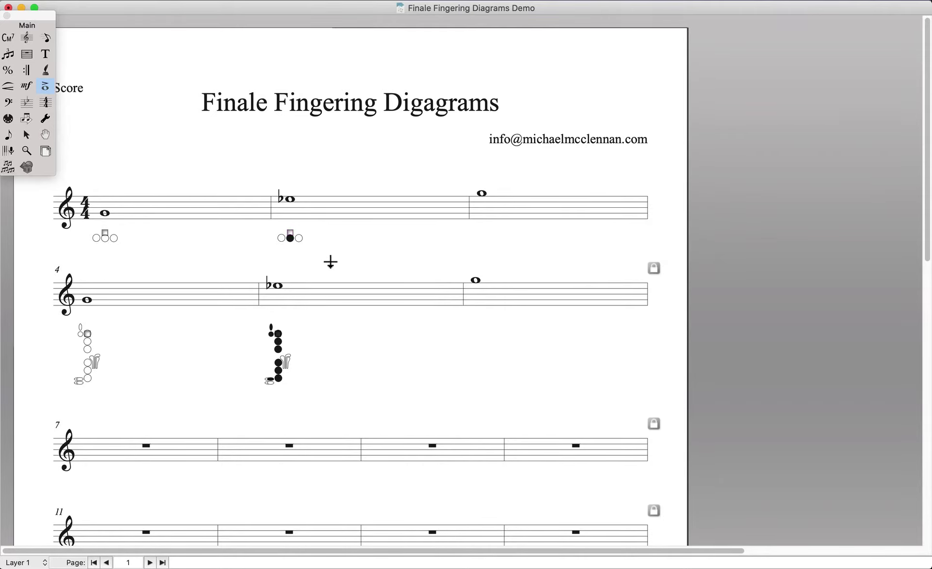
Try placing the E♭ articulations of measures 2 and 5 above their staves, and undo the moves
{"action": "left_click_drag", "start_coordinate": [291, 233], "coordinate": [286, 175]}
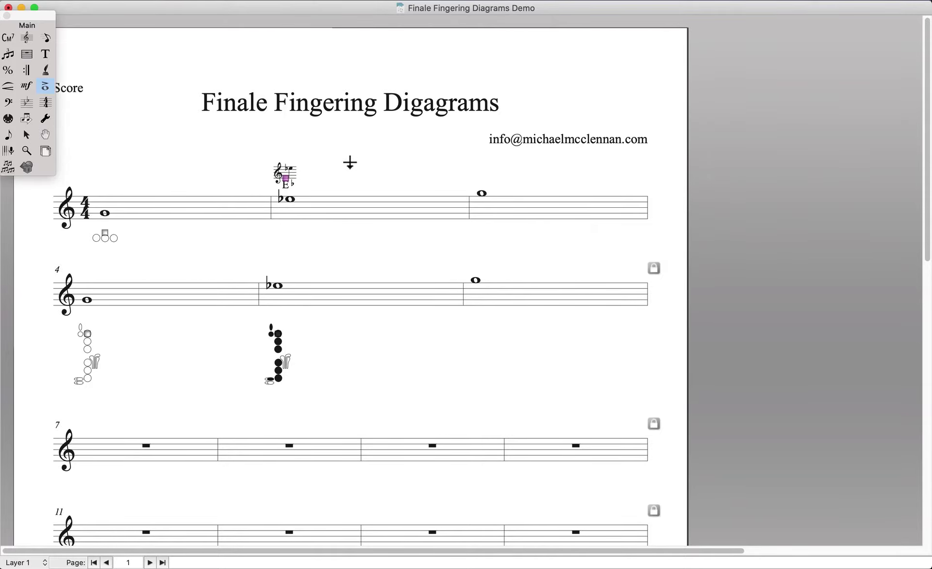
{"action": "key", "text": "super+z"}
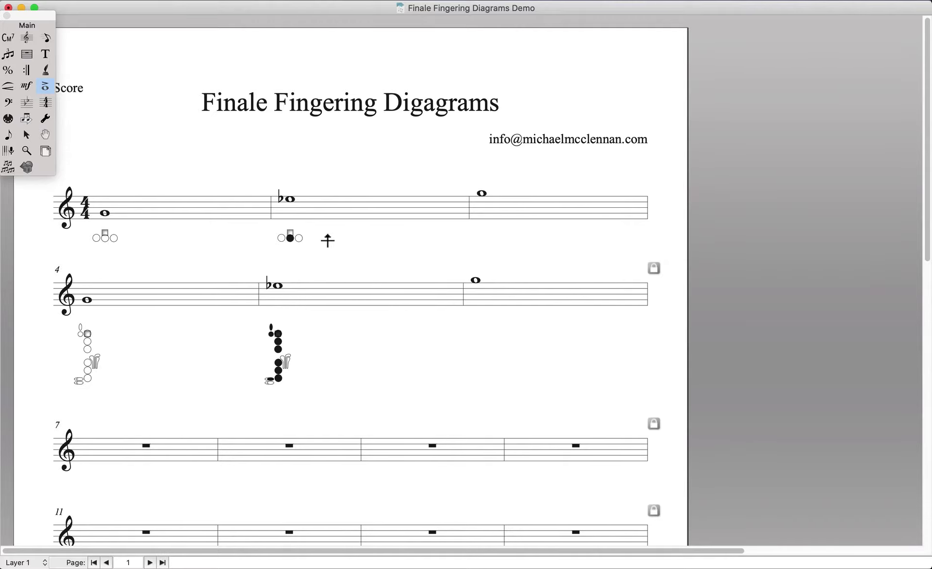
{"action": "left_click_drag", "start_coordinate": [294, 233], "coordinate": [291, 170]}
{"action": "left_click_drag", "start_coordinate": [282, 337], "coordinate": [280, 249]}
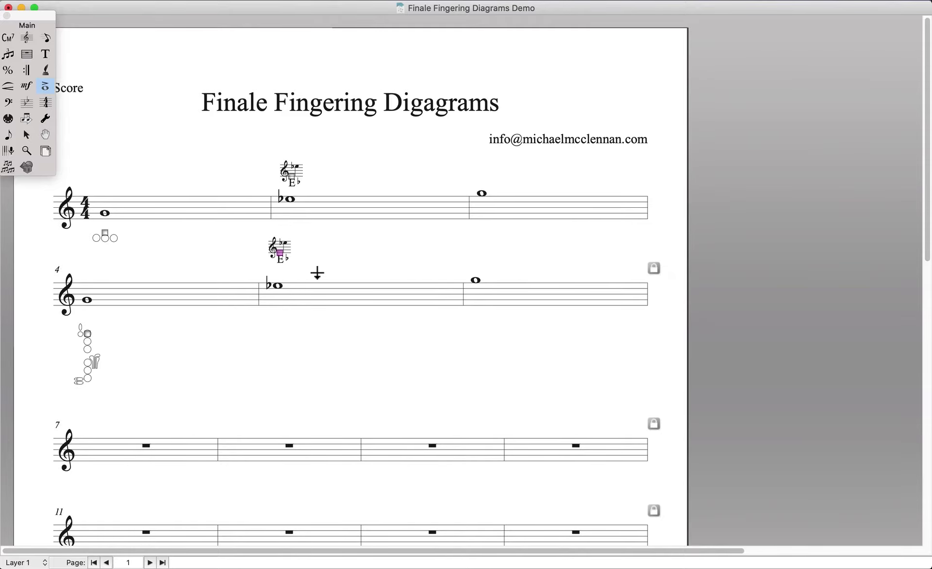
{"action": "key", "text": "super+z"}
{"action": "key", "text": "super+z"}
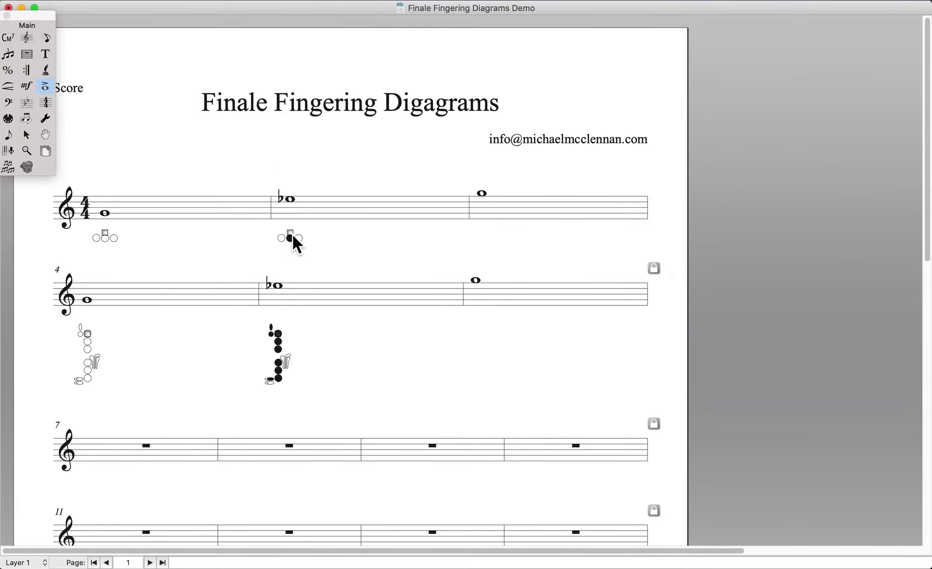
Set the measure 2 E♭ articulation to use the Flipped Symbol above a note and the Main Symbol below, and move it above the staff
{"action": "double_click", "coordinate": [293, 235]}
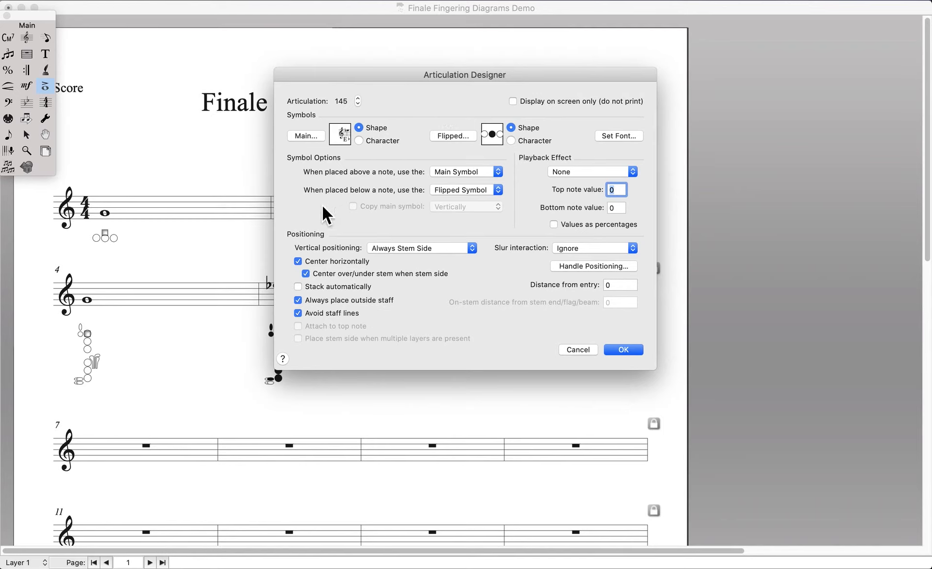
{"action": "left_click", "coordinate": [465, 174]}
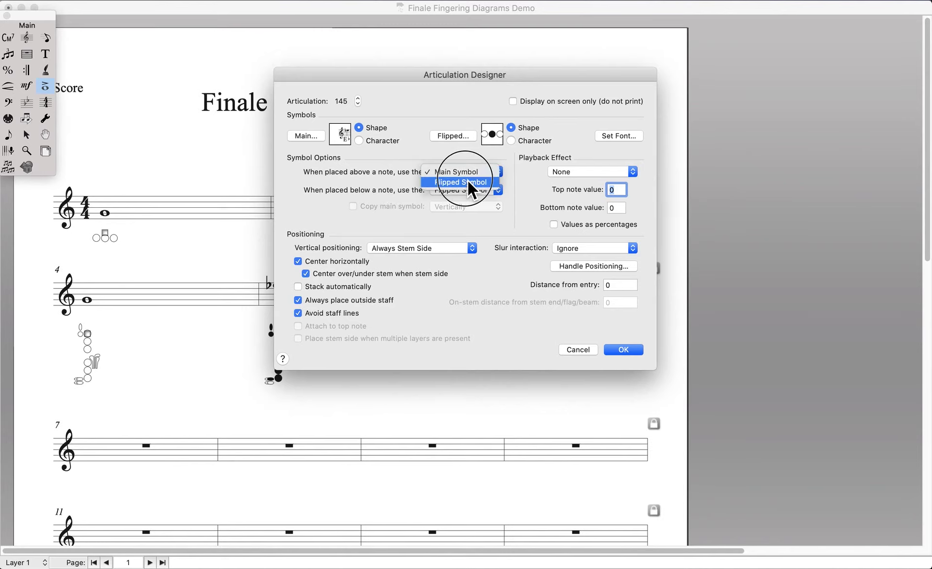
{"action": "left_click", "coordinate": [482, 183]}
{"action": "left_click", "coordinate": [436, 191]}
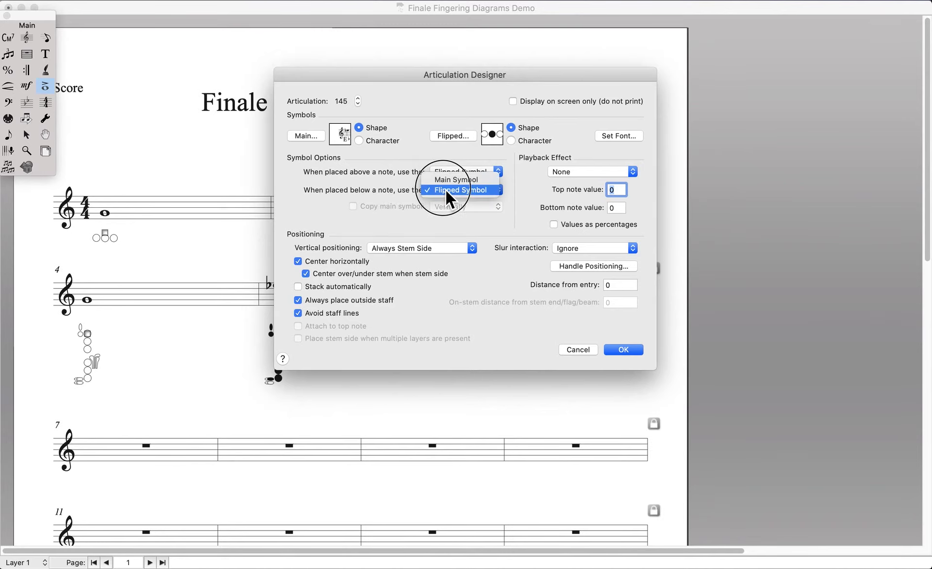
{"action": "left_click", "coordinate": [450, 185]}
{"action": "left_click", "coordinate": [623, 349]}
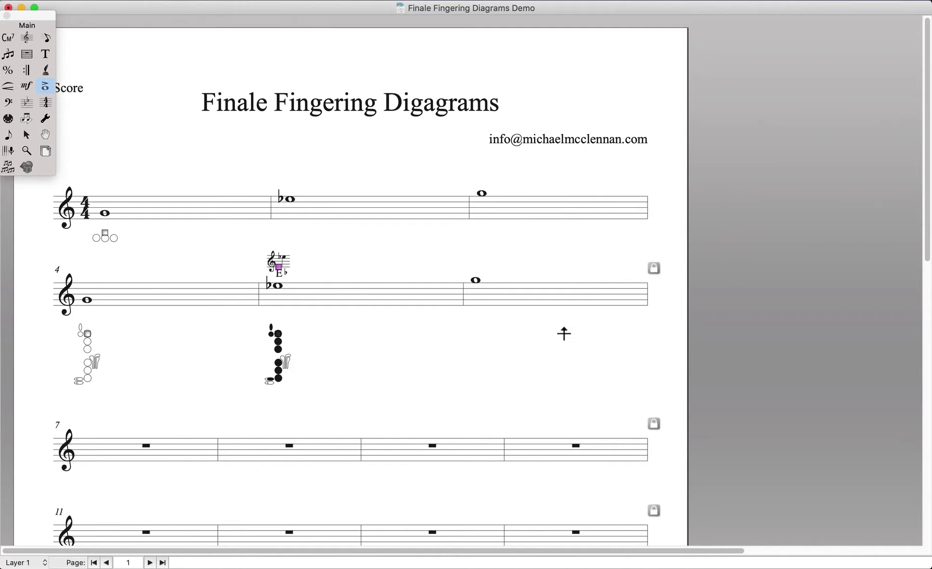
{"action": "left_click", "coordinate": [291, 171]}
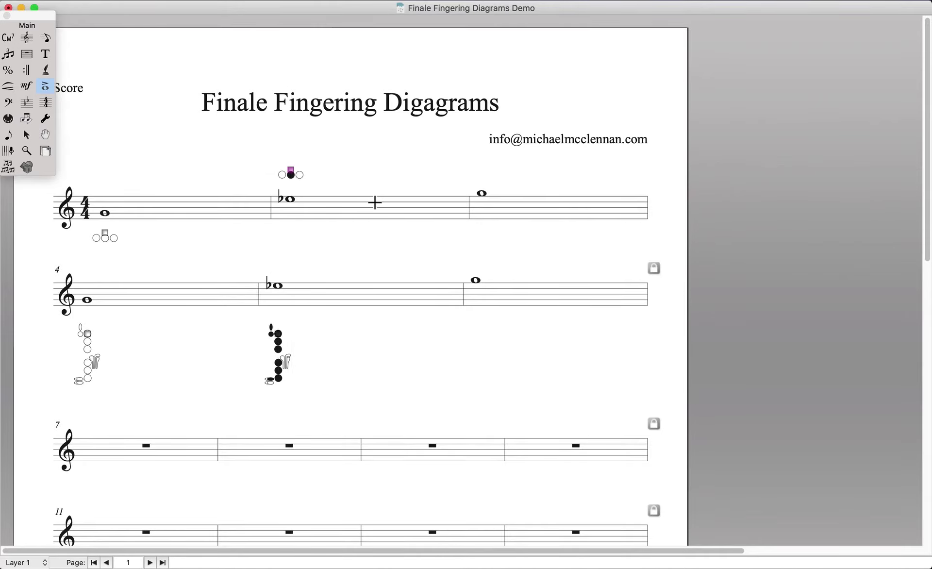